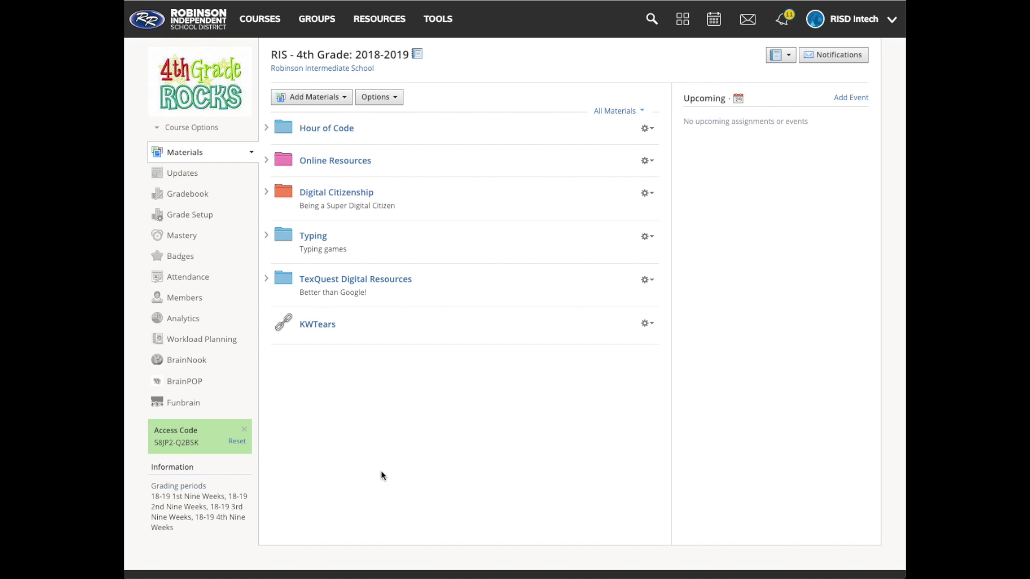
Step: Add a new assignment and name it 'Assignment', fixing the typo with the spelling suggestion
click(346, 102)
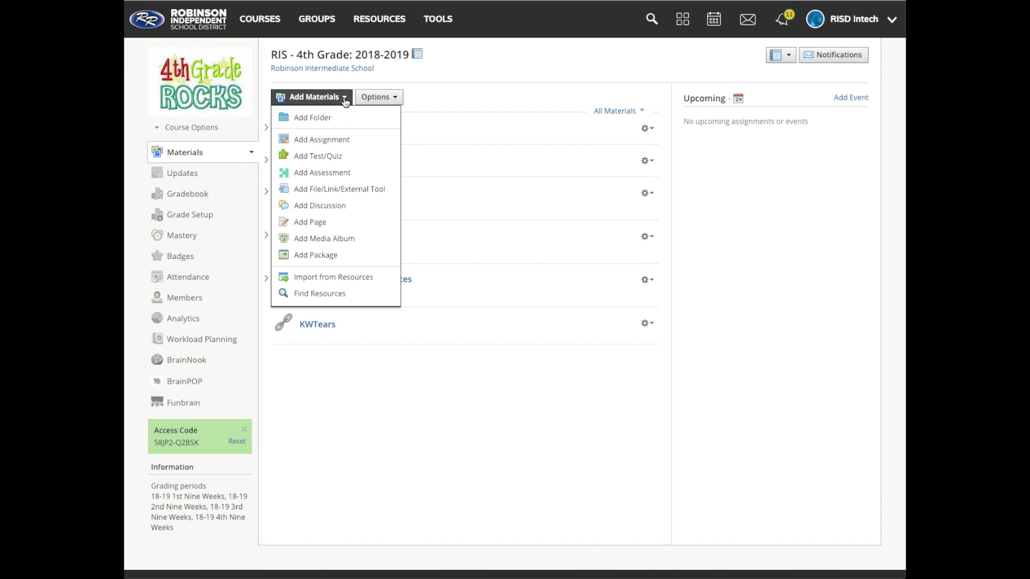
click(346, 141)
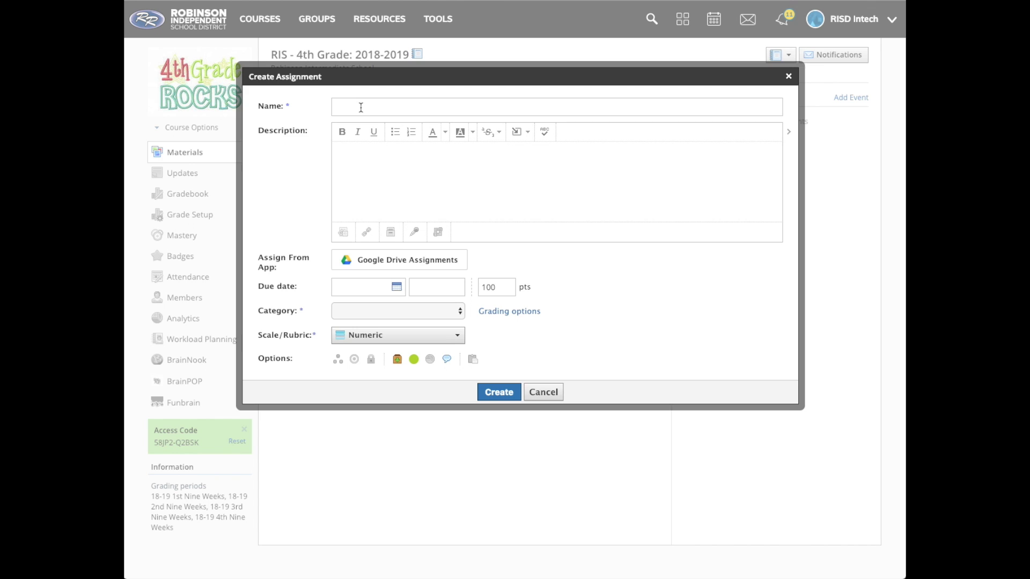
text(Assignemnt)
right_click(350, 109)
click(367, 115)
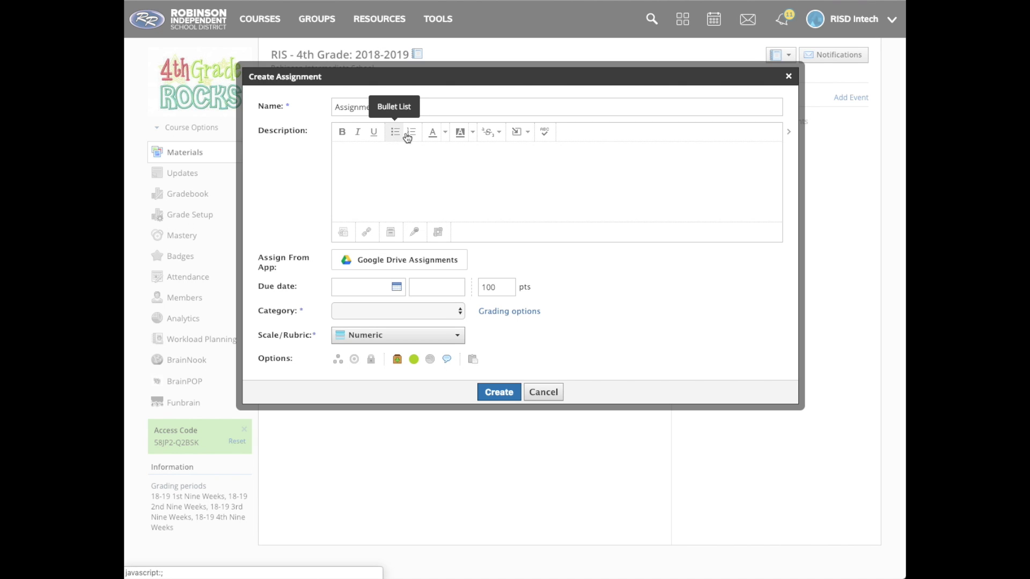
click(444, 138)
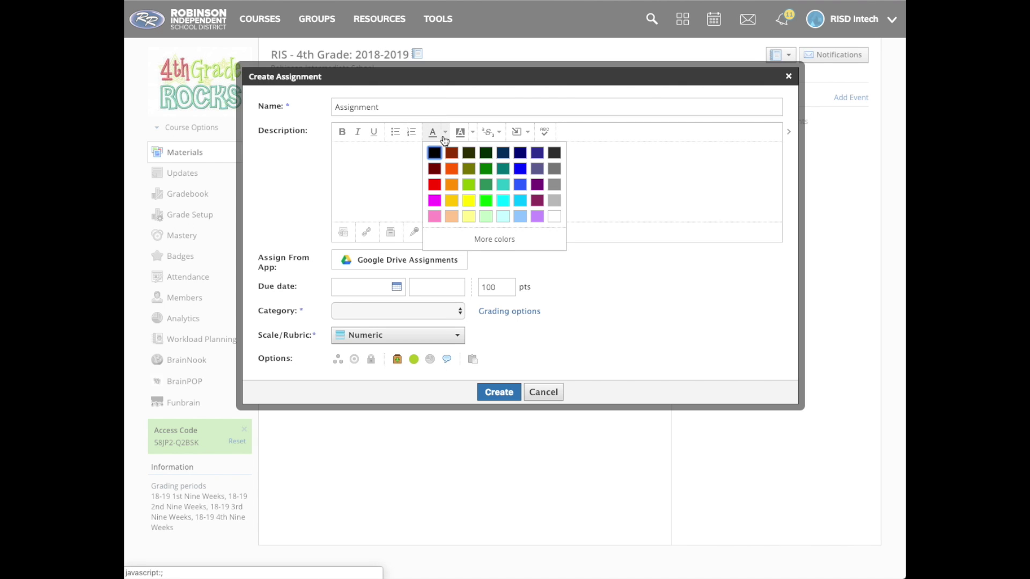
click(472, 134)
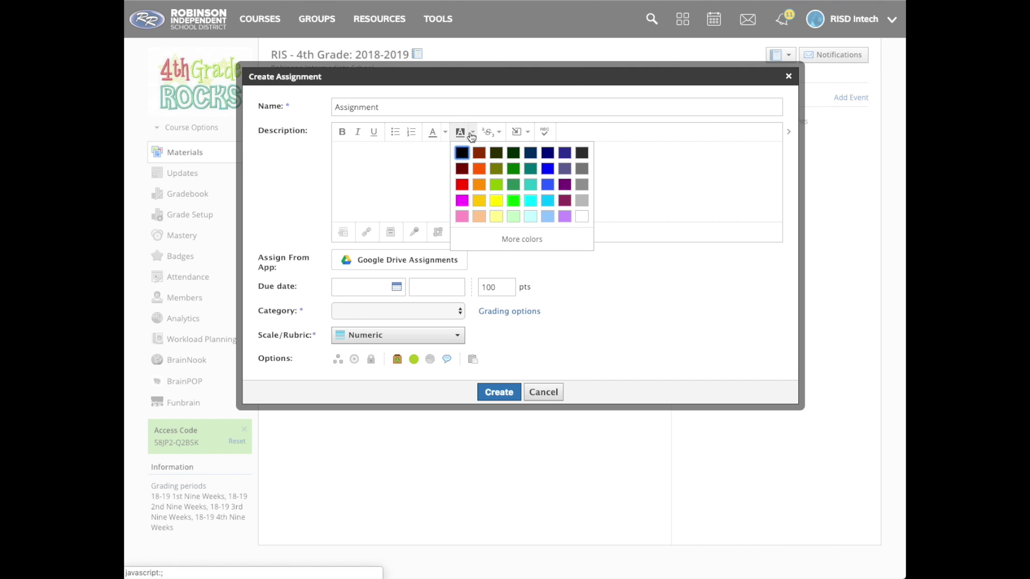
click(527, 134)
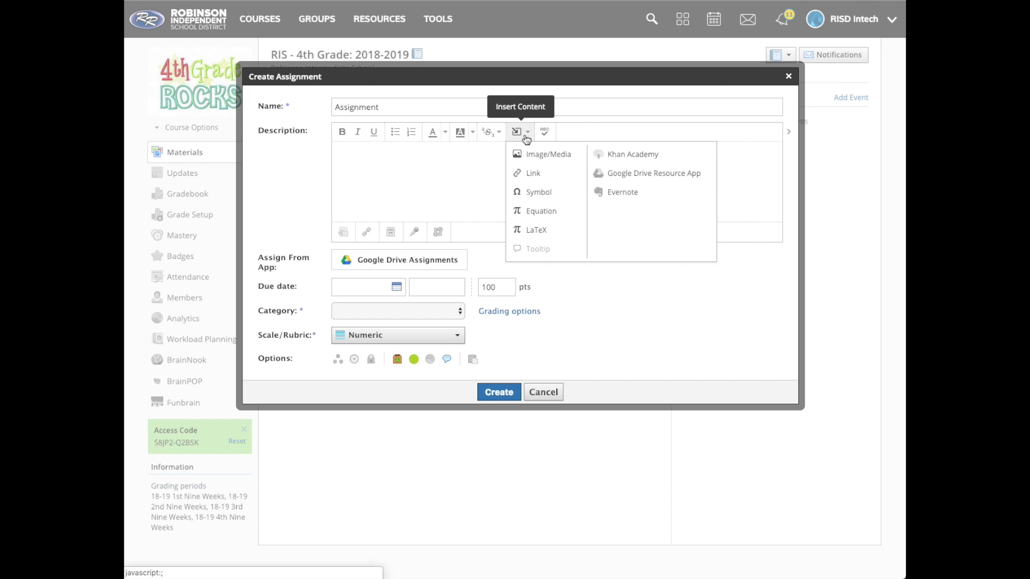
click(482, 175)
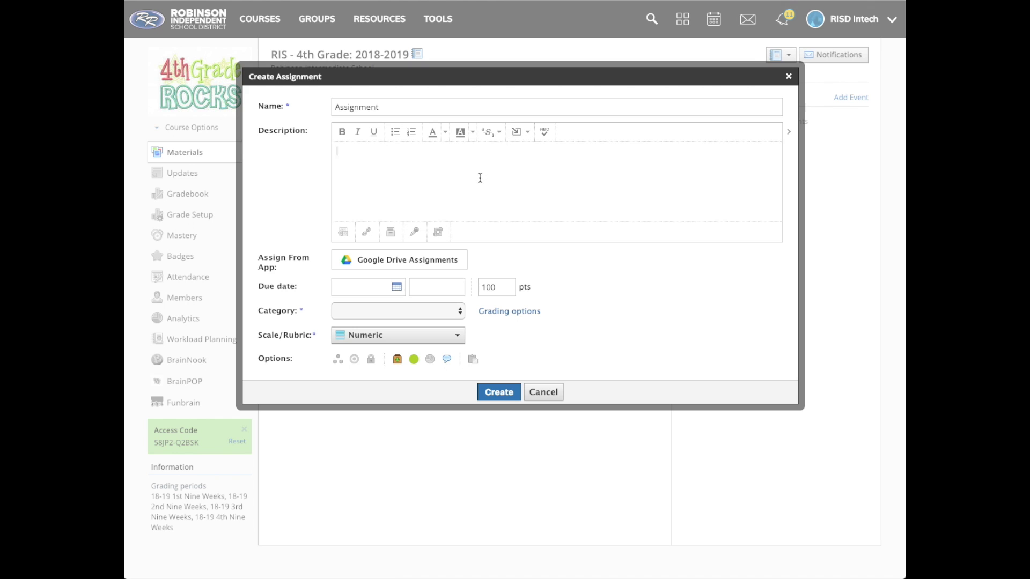
Step: Type 'Booook Tesst' into the description with spellcheck enabled to flag errors
click(545, 132)
click(587, 190)
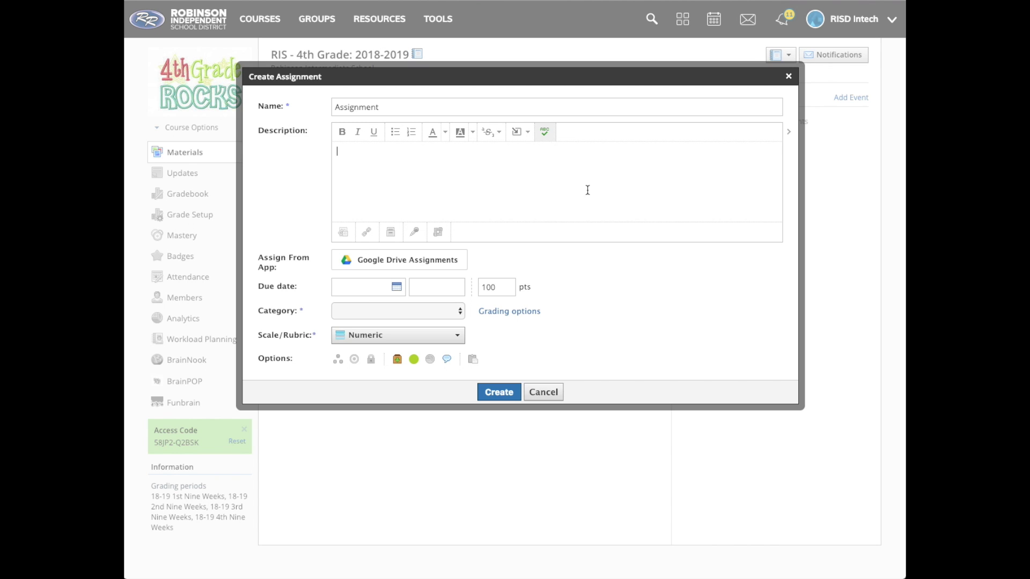
click(544, 132)
text(Booook)
click(544, 140)
text(Tesst)
Step: Correct the misspelled description words to 'Book' and 'Test' using spelling suggestions
right_click(350, 148)
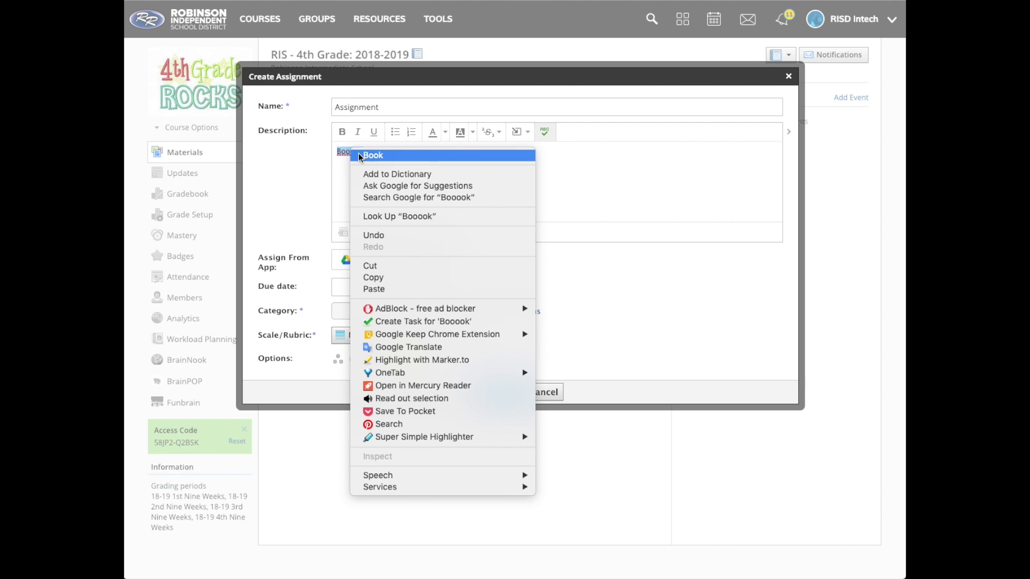
click(358, 153)
right_click(366, 153)
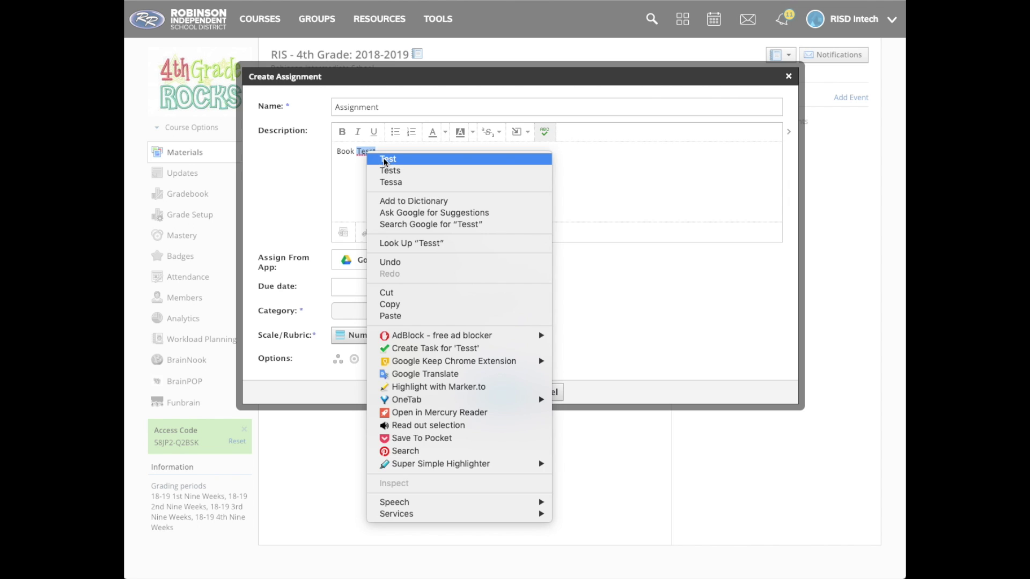
click(384, 160)
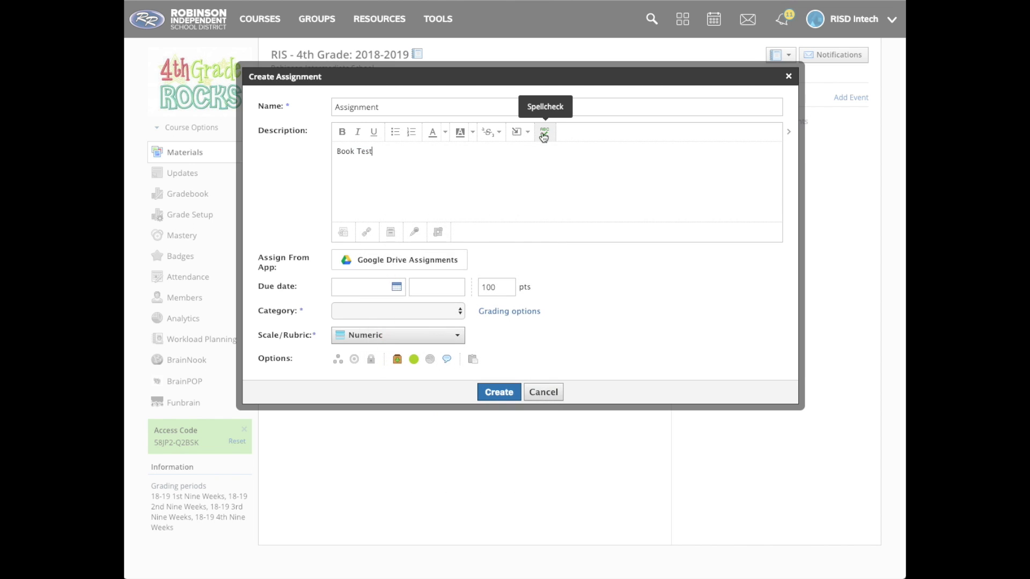
Step: Start a file attachment, then cancel the file picker
click(342, 233)
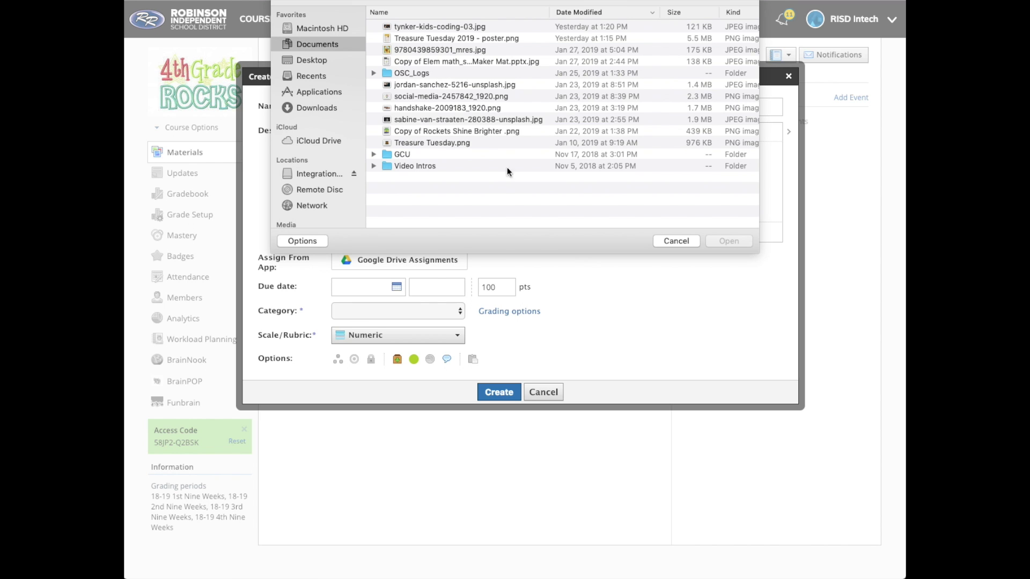
click(677, 239)
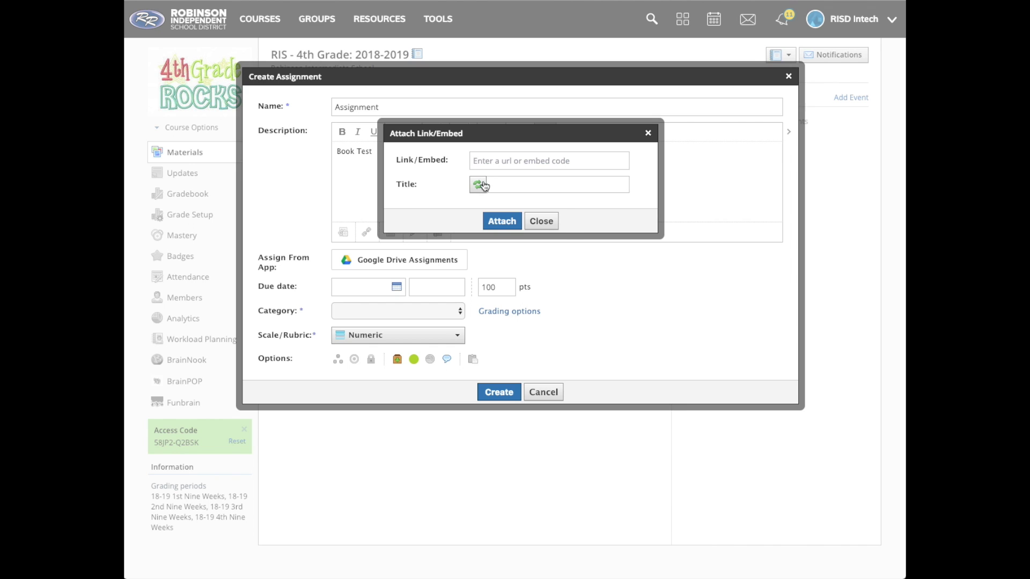
Step: Close the Attach Link/Embed dialog without adding a link
click(541, 224)
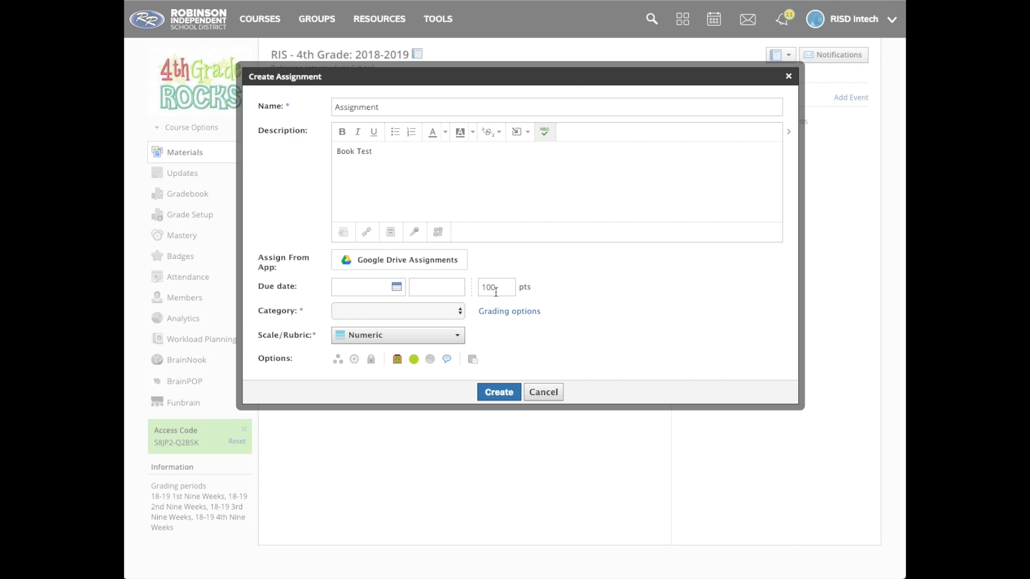
Step: Set the assignment category to (Ungraded) and keep the Numeric grading scale
click(458, 314)
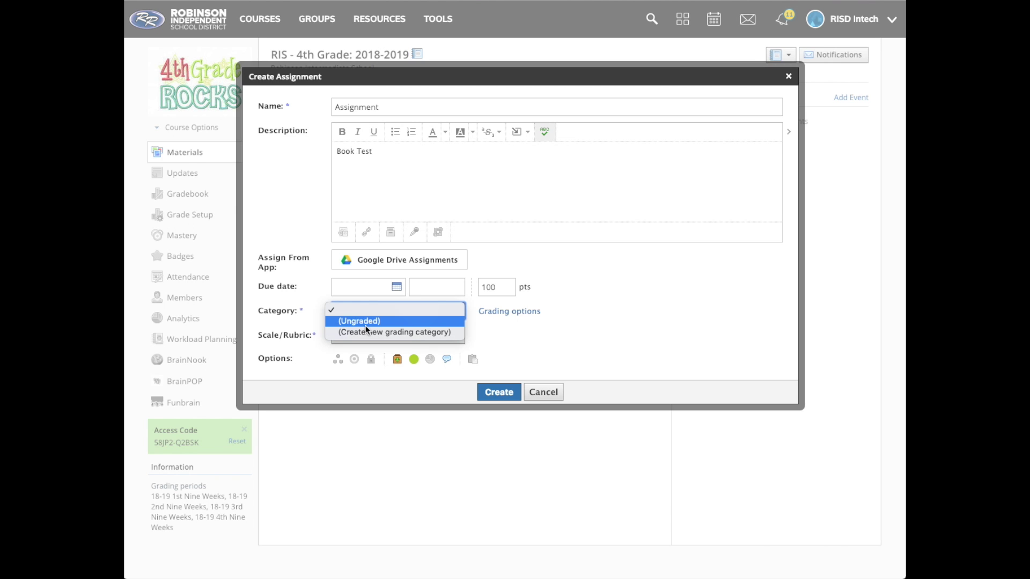
click(351, 322)
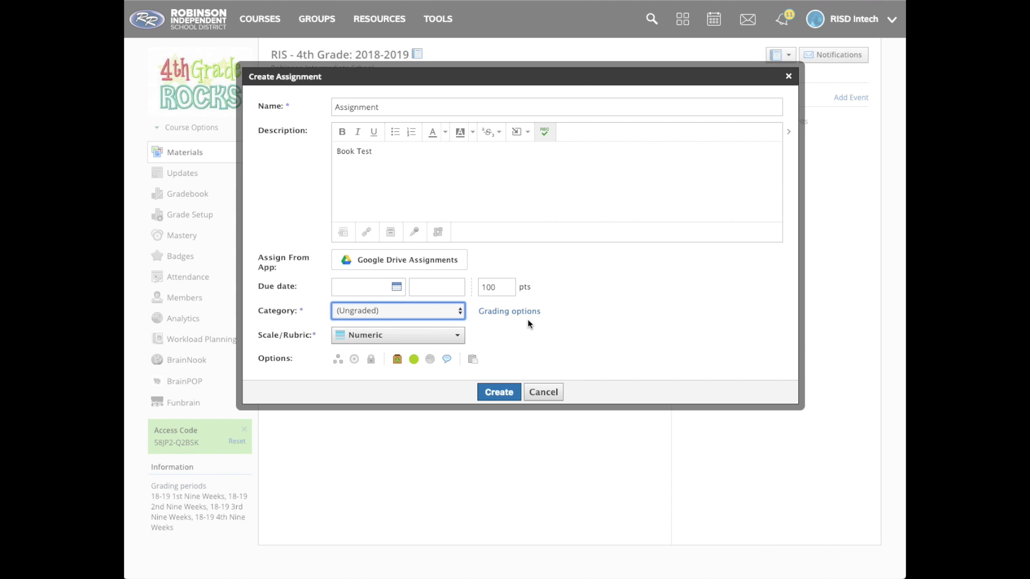
mouse_move(404, 306)
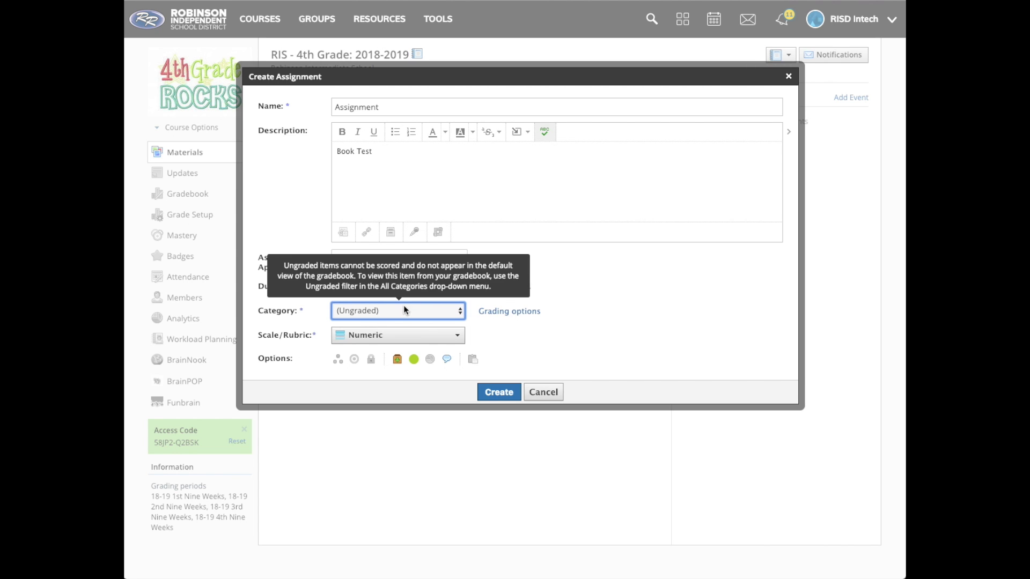
click(364, 338)
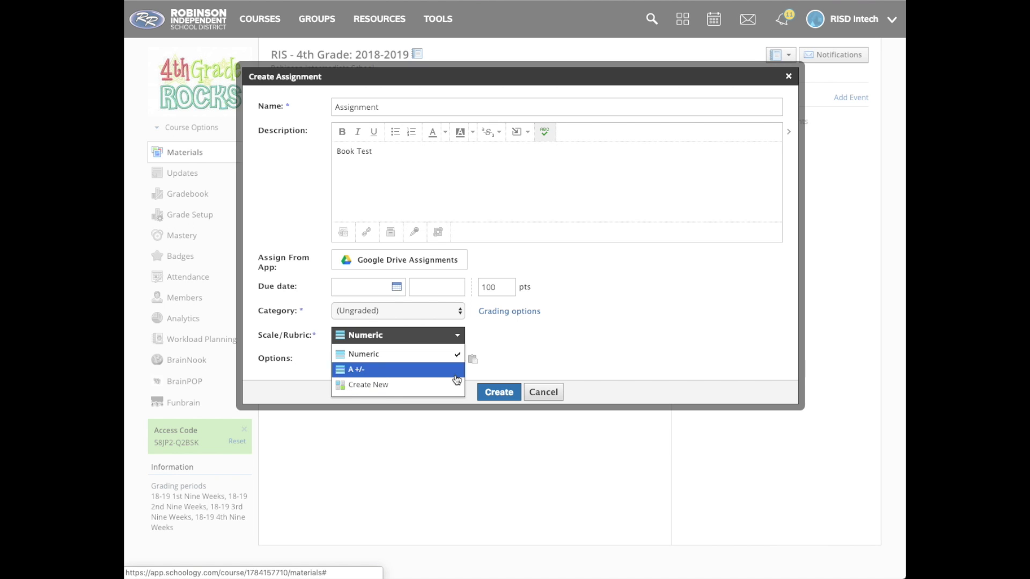
click(510, 348)
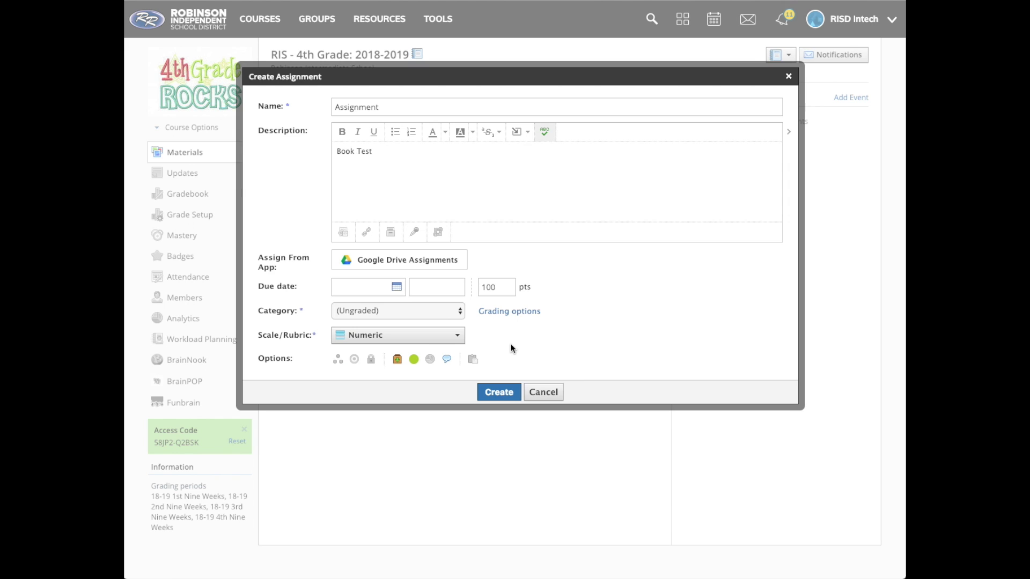
Step: Individually assign the assignment to one student found by name search
click(337, 359)
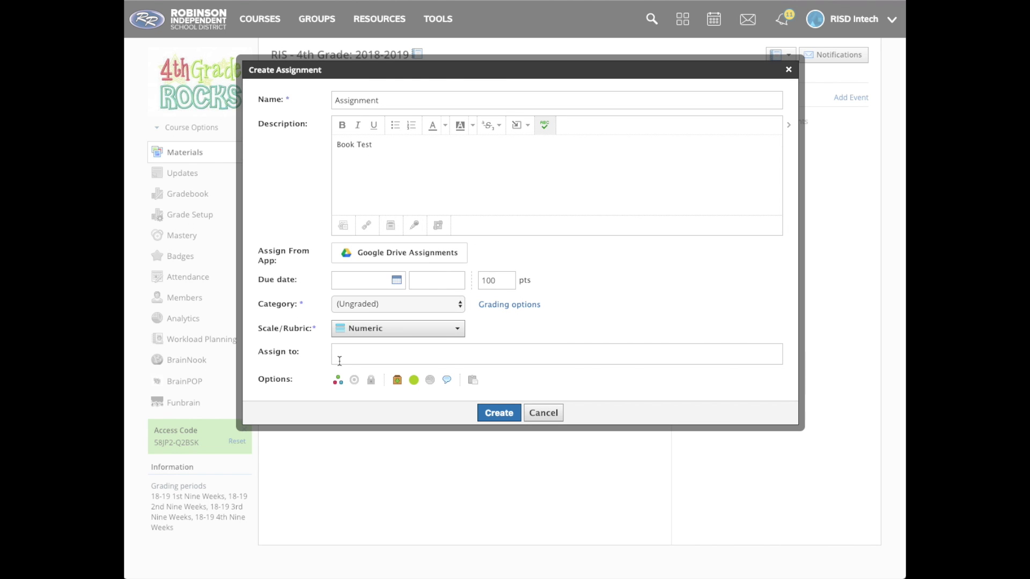
click(339, 356)
text(m)
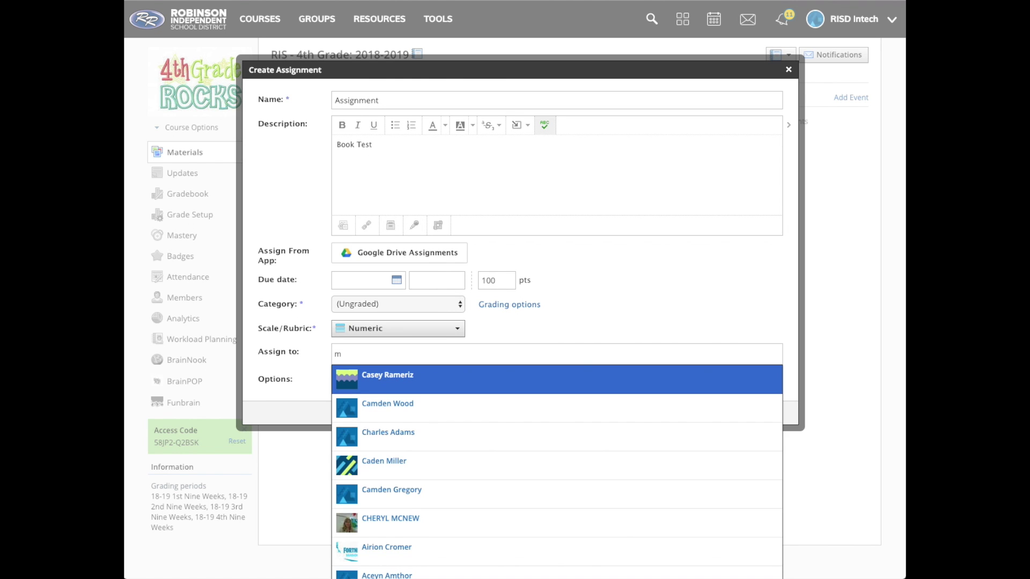
text(ya)
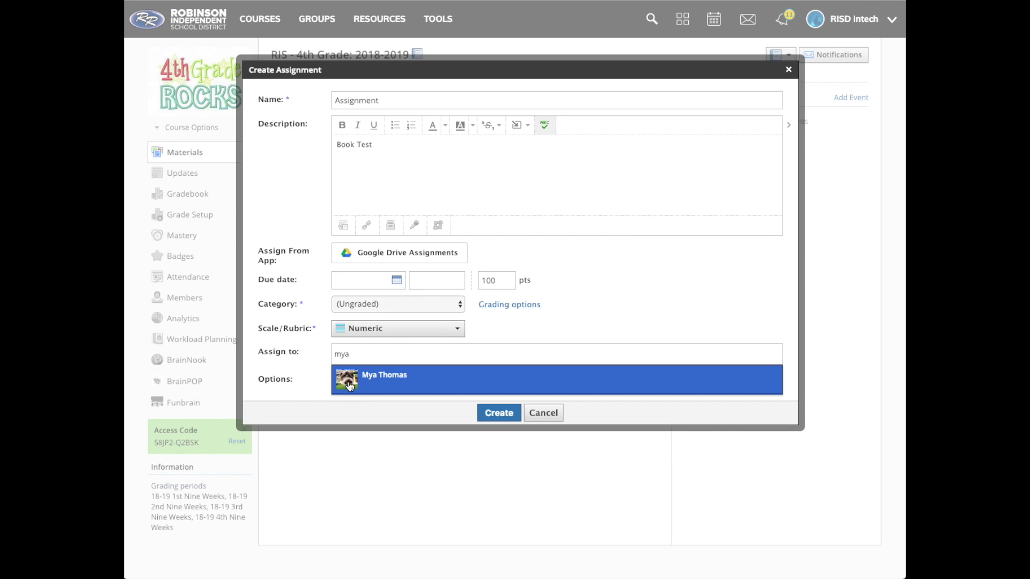
click(377, 384)
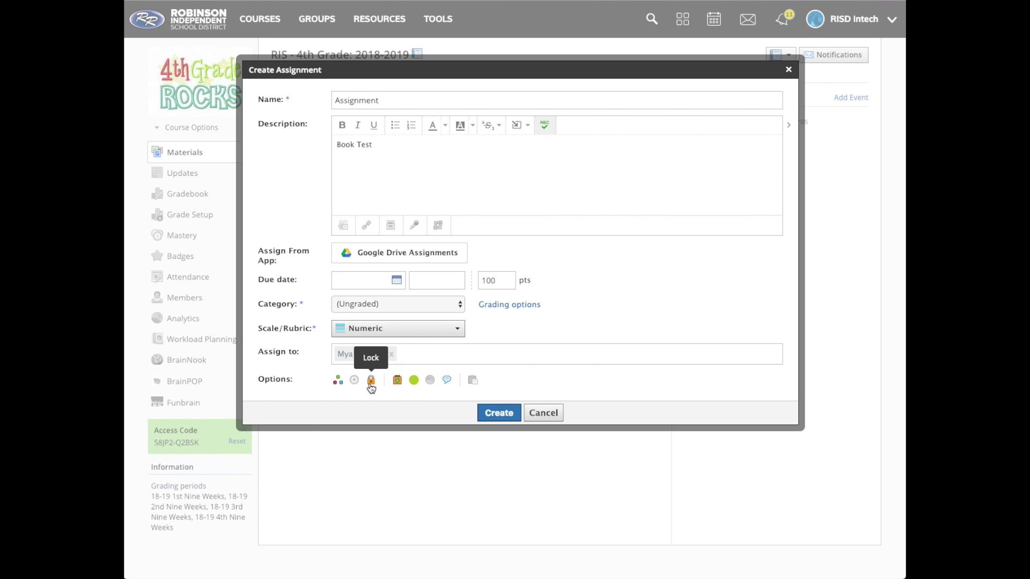
click(397, 380)
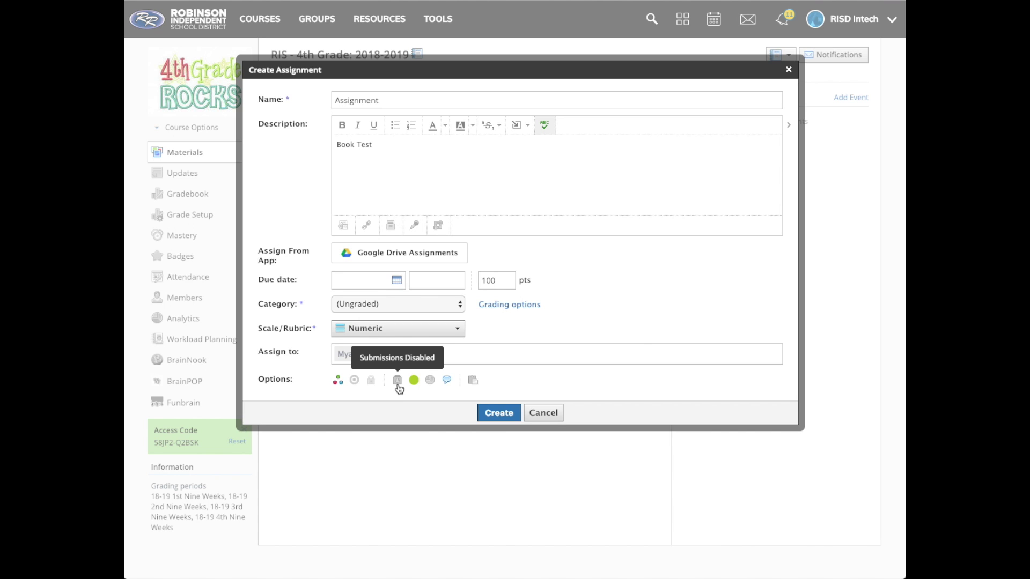
click(398, 384)
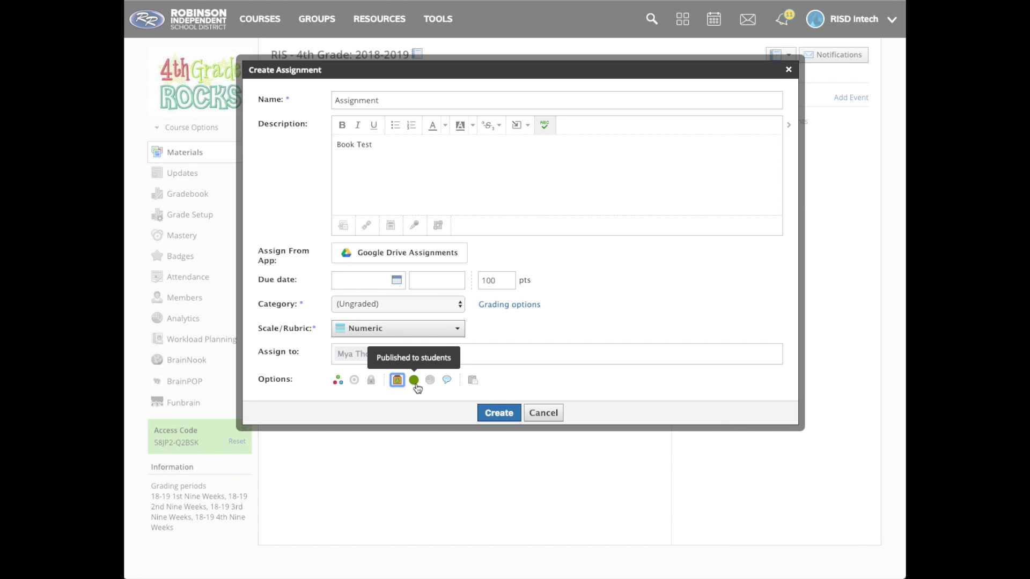
click(414, 380)
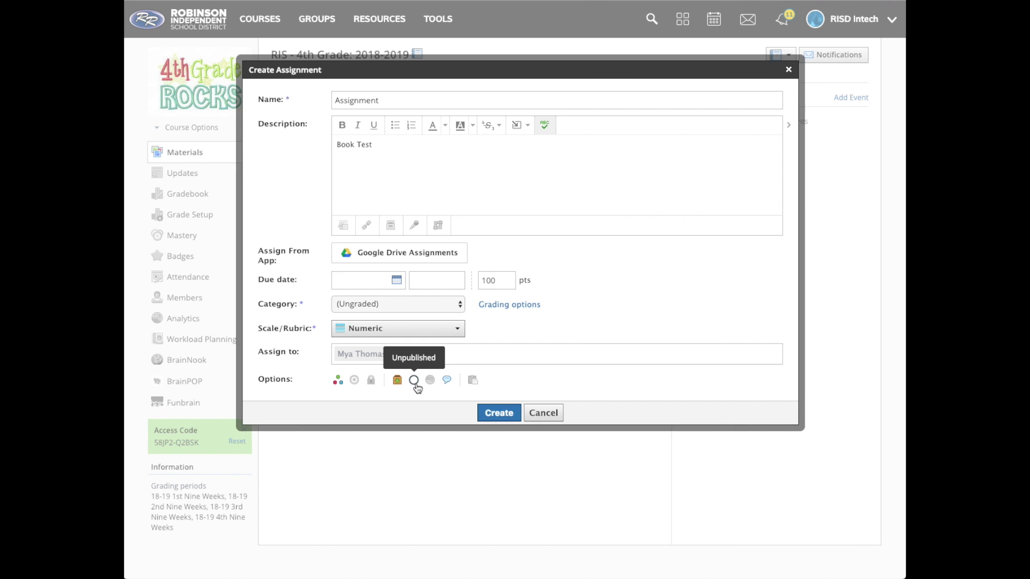
click(416, 381)
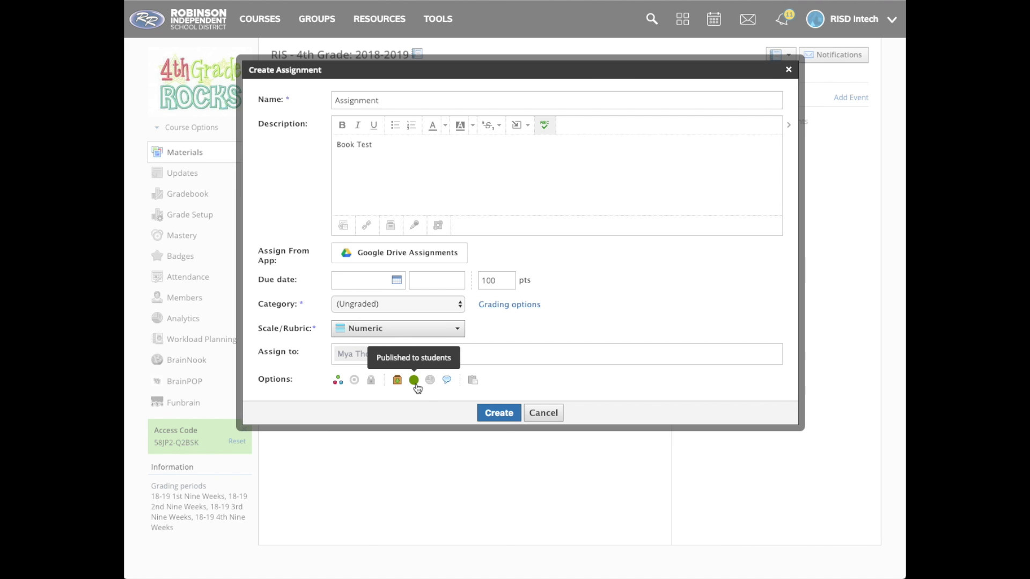
click(418, 388)
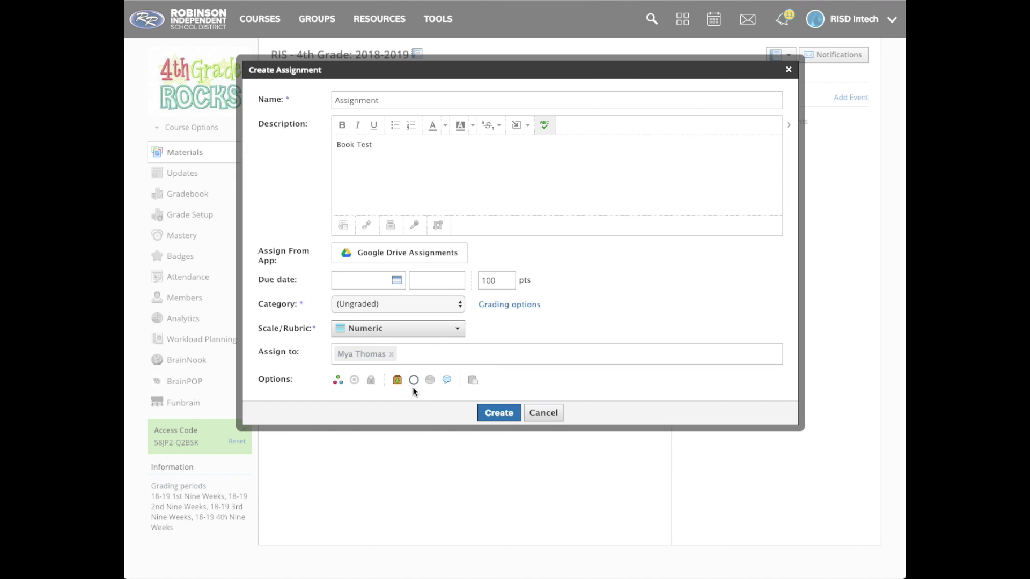
click(414, 380)
click(447, 381)
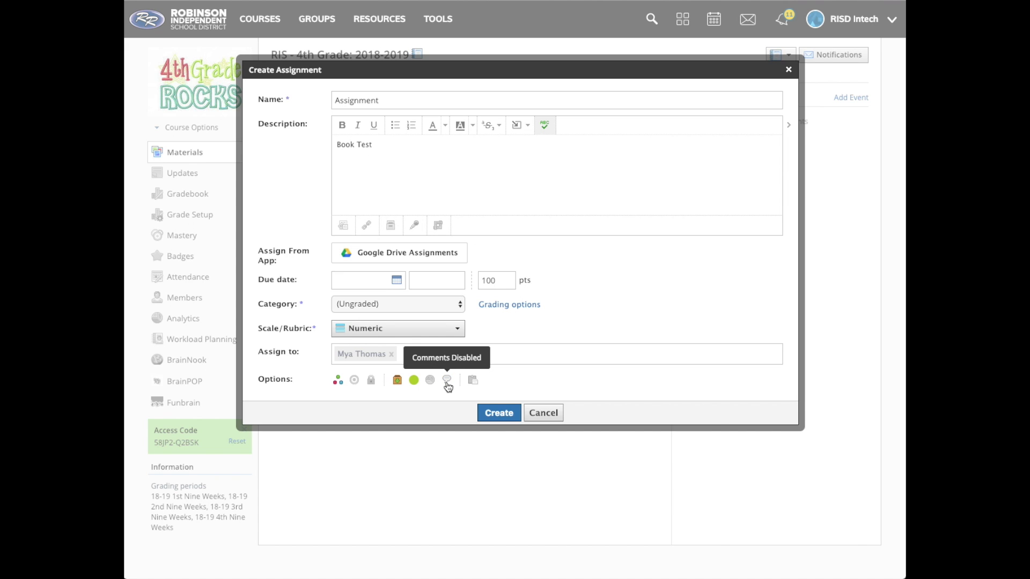
click(446, 382)
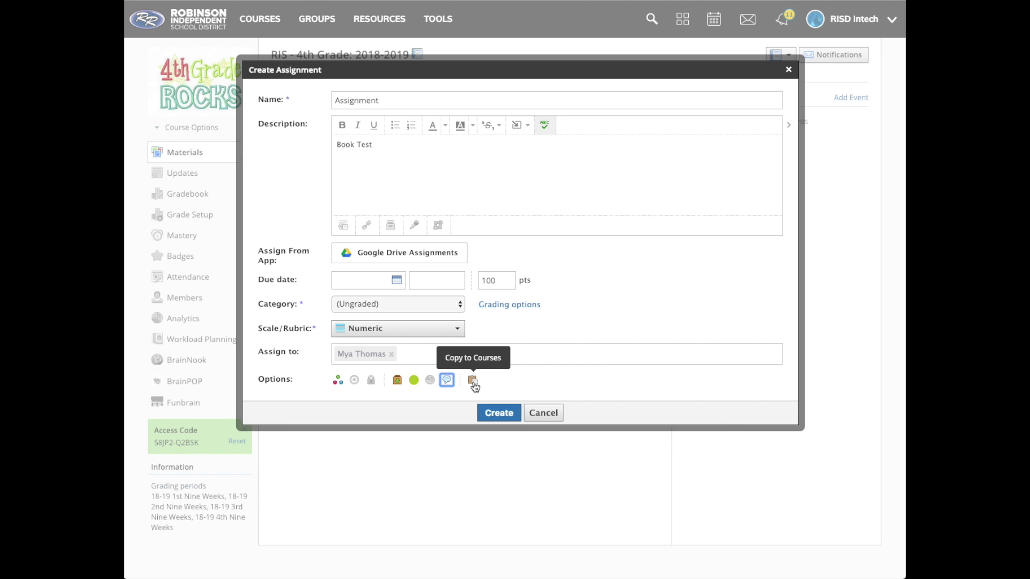
click(472, 381)
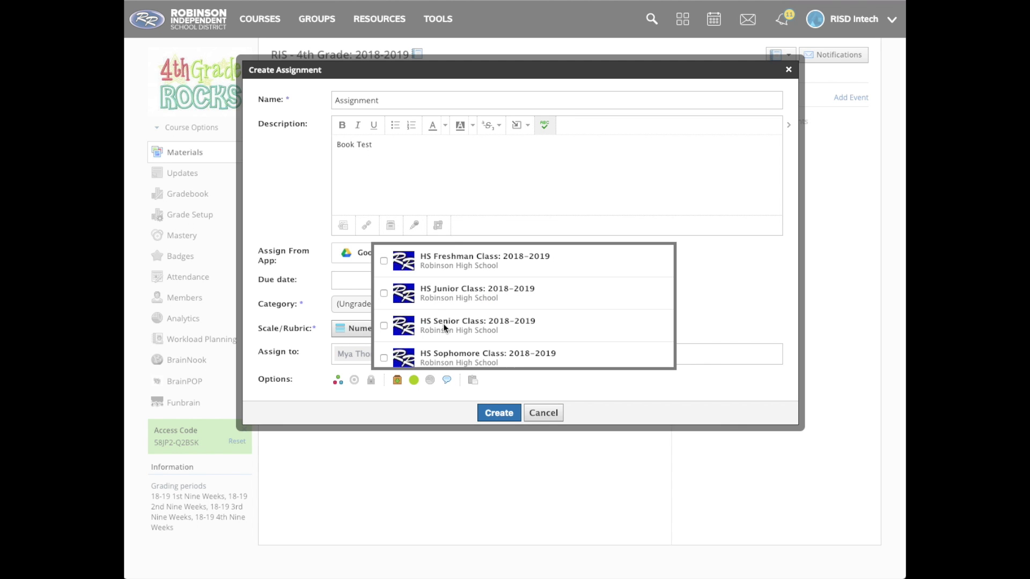
click(384, 261)
scroll(404, 305, down, 3)
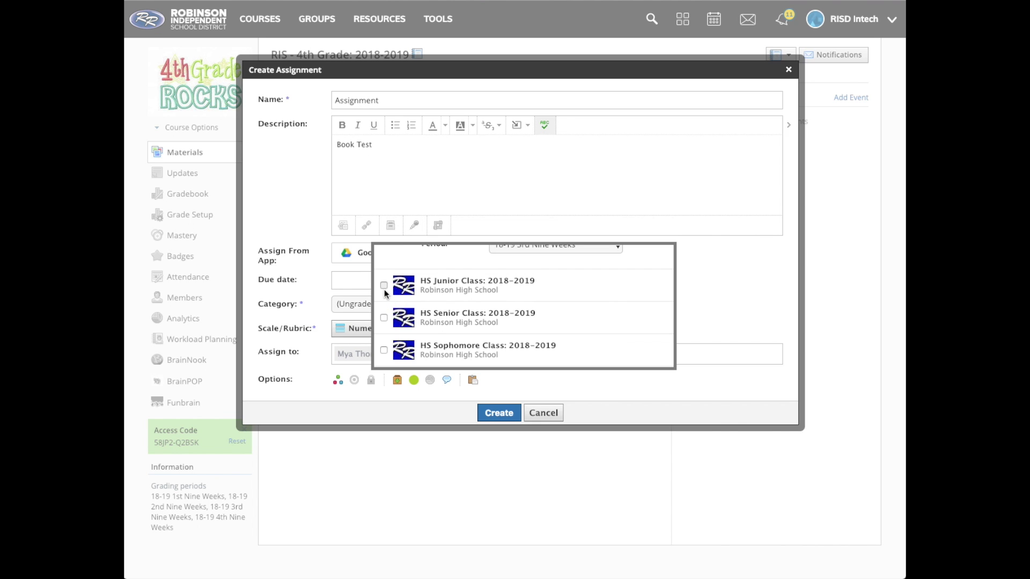
click(384, 288)
scroll(387, 323, down, 2)
scroll(388, 323, up, 5)
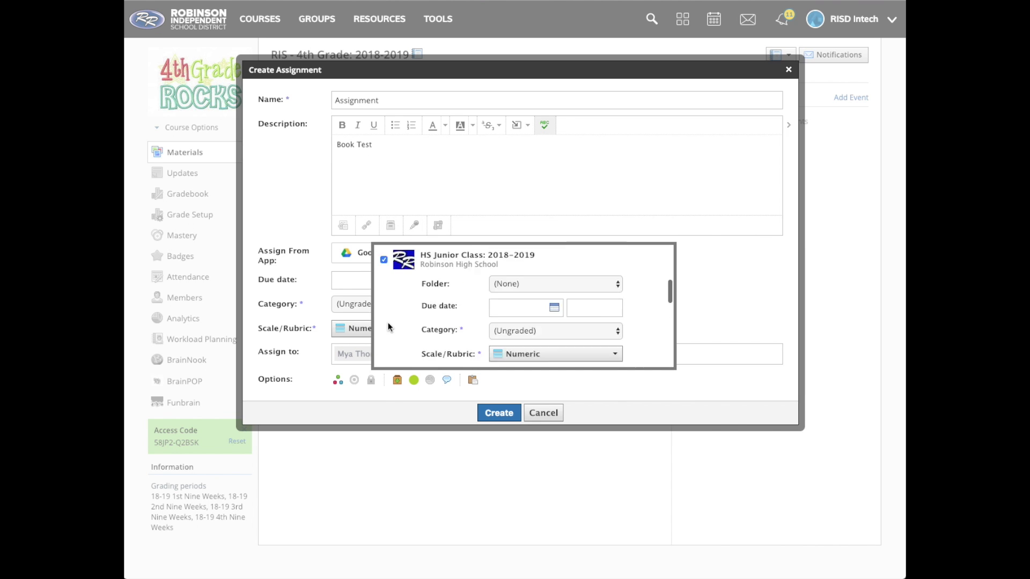
scroll(388, 323, down, 1)
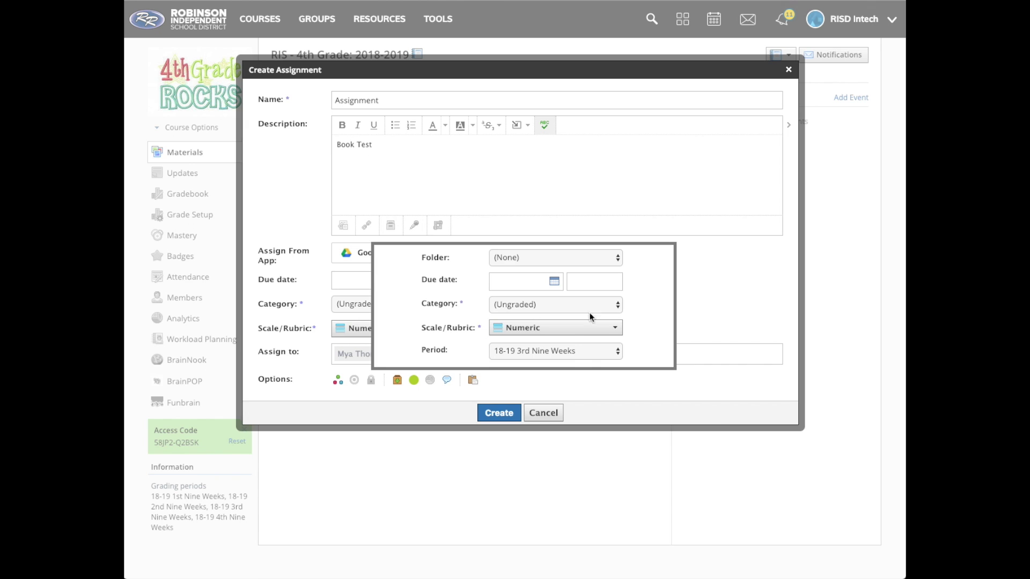
scroll(572, 330, down, 2)
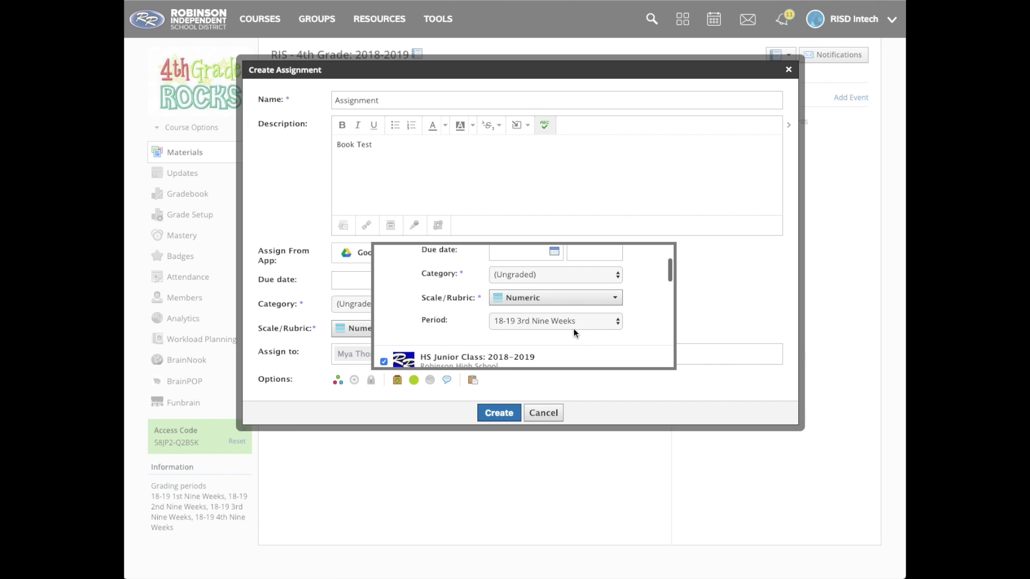
scroll(454, 323, up, 3)
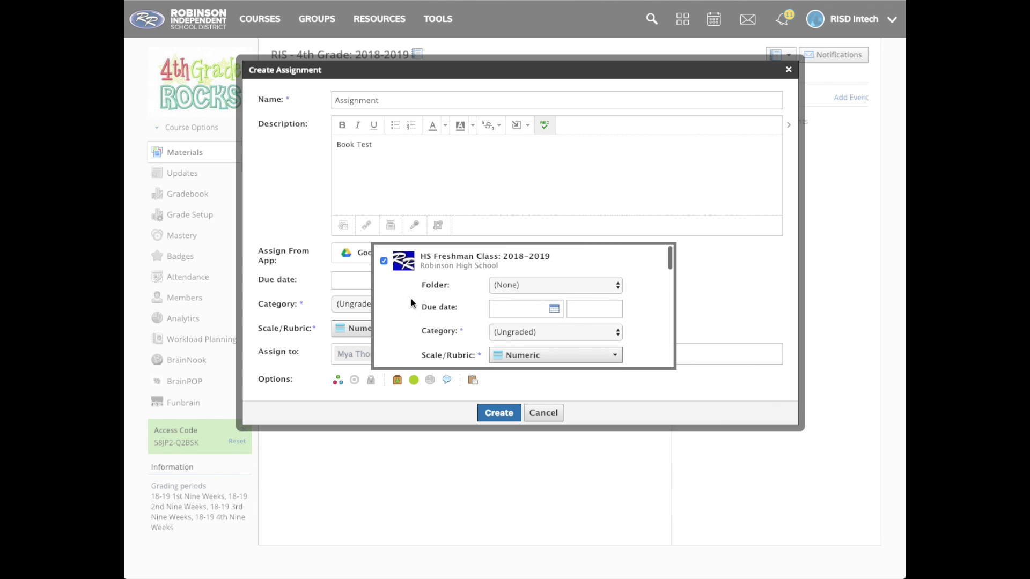
click(384, 261)
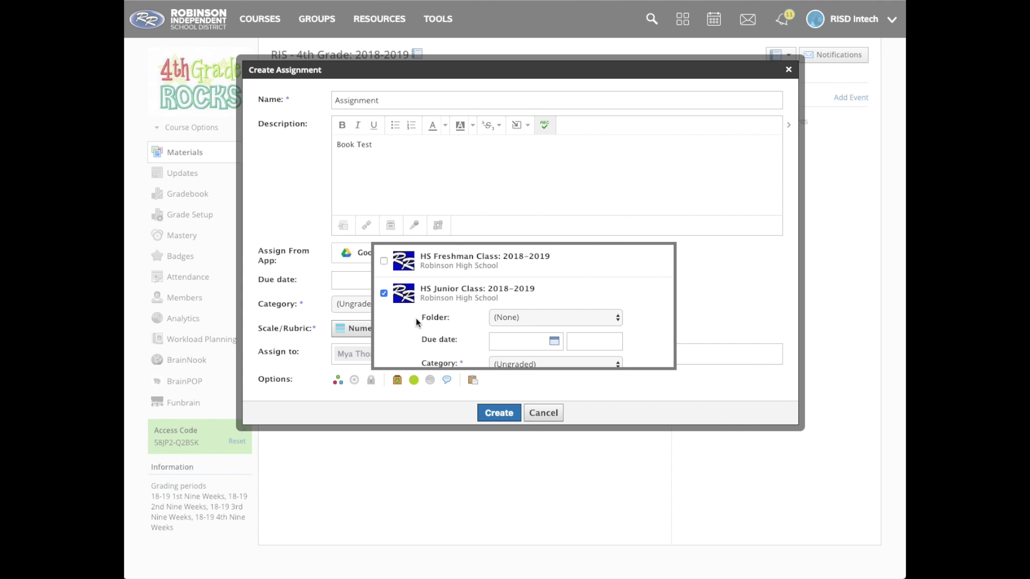
click(384, 294)
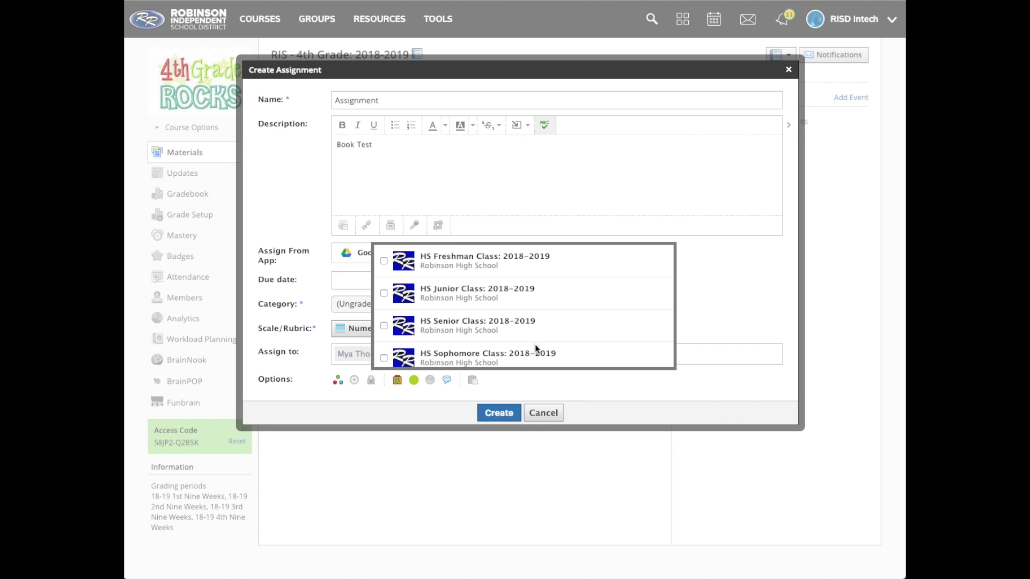
click(548, 378)
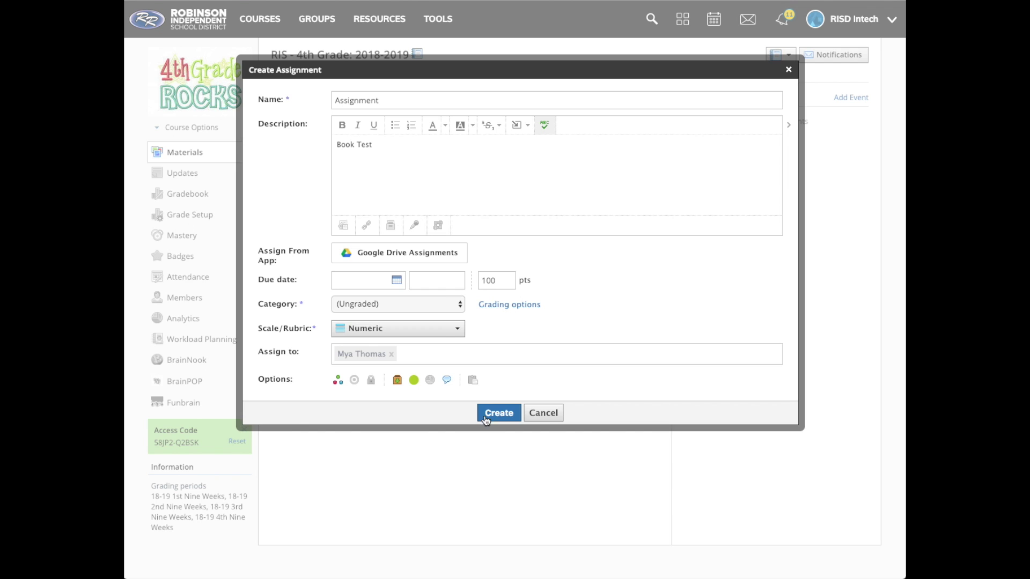
Step: Remove the individually assigned student and create the assignment
click(392, 354)
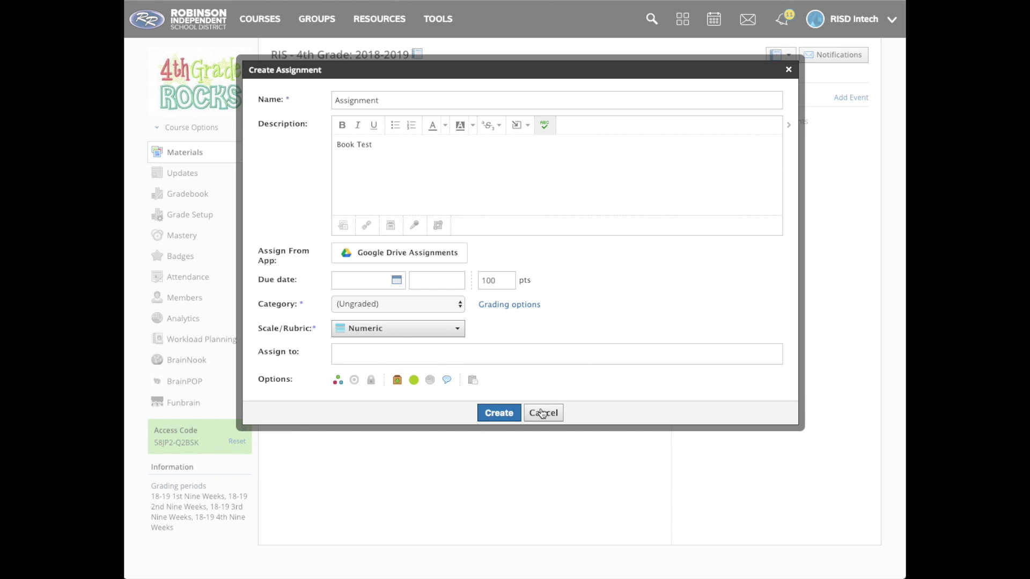
click(495, 414)
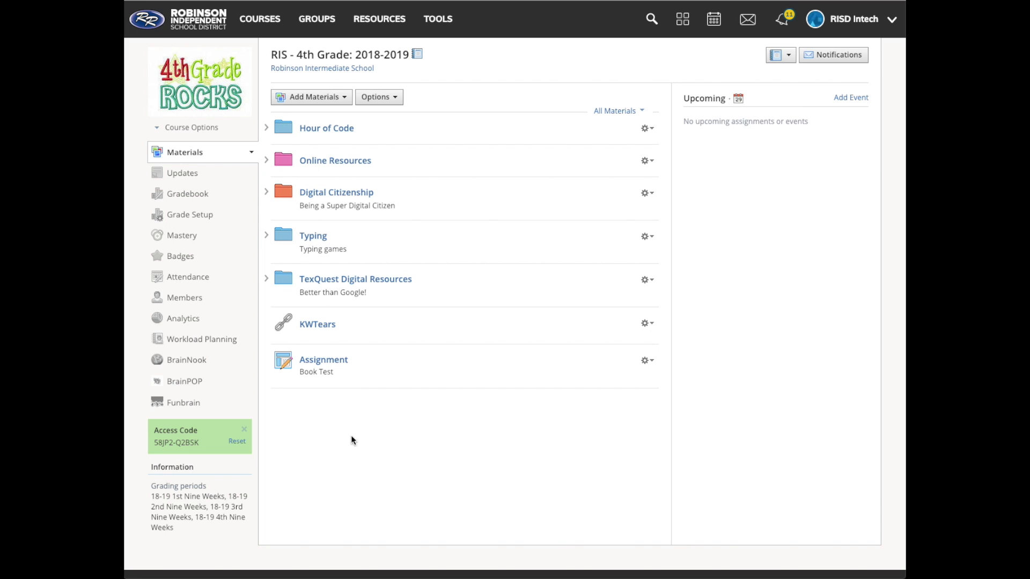
click(648, 361)
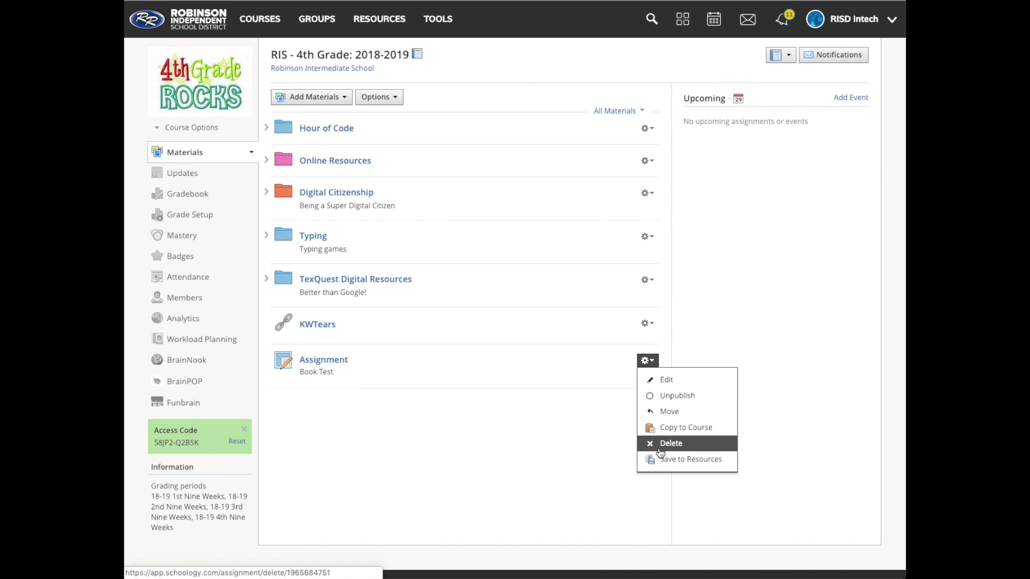
click(660, 381)
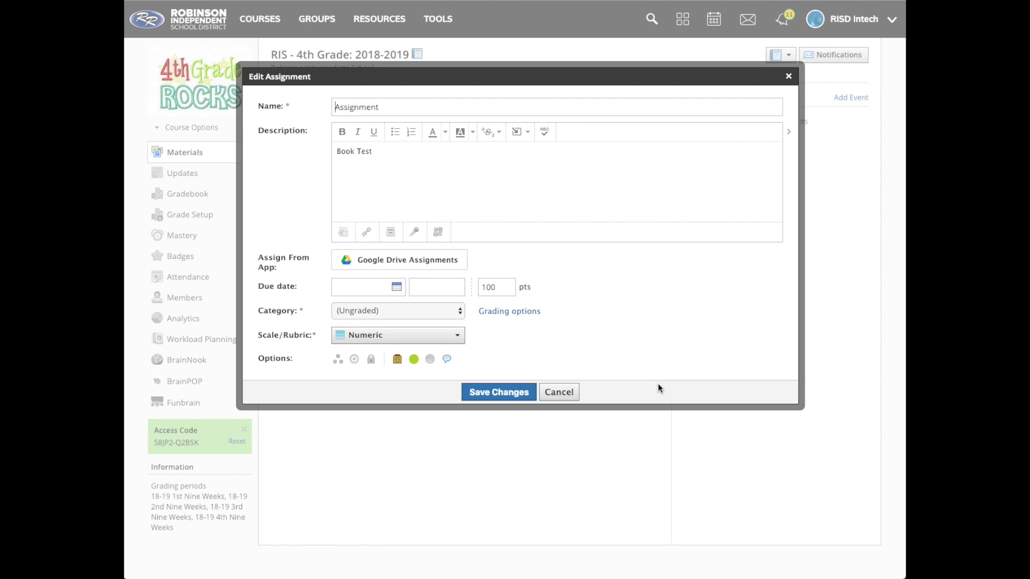
click(493, 392)
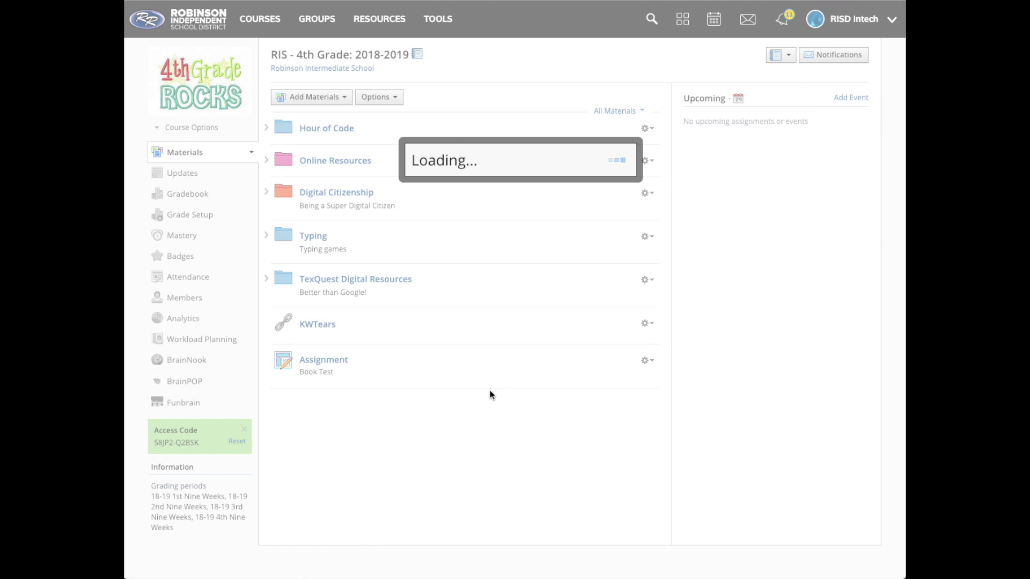